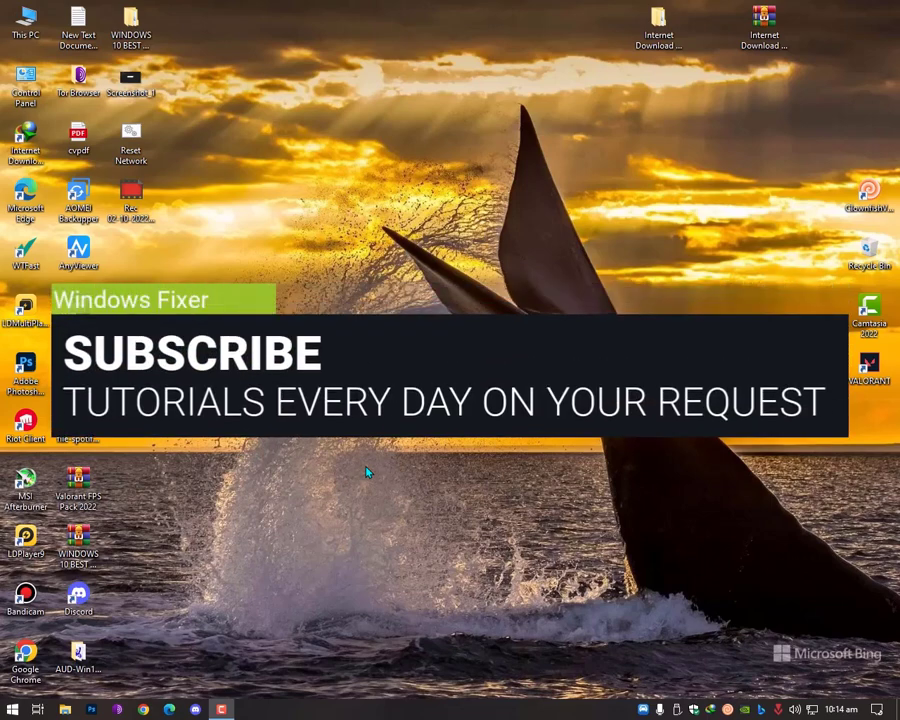
Step: Open the Screenshot_1 image and zoom in to read the VALORANT.exe access error dialog
double_click(130, 80)
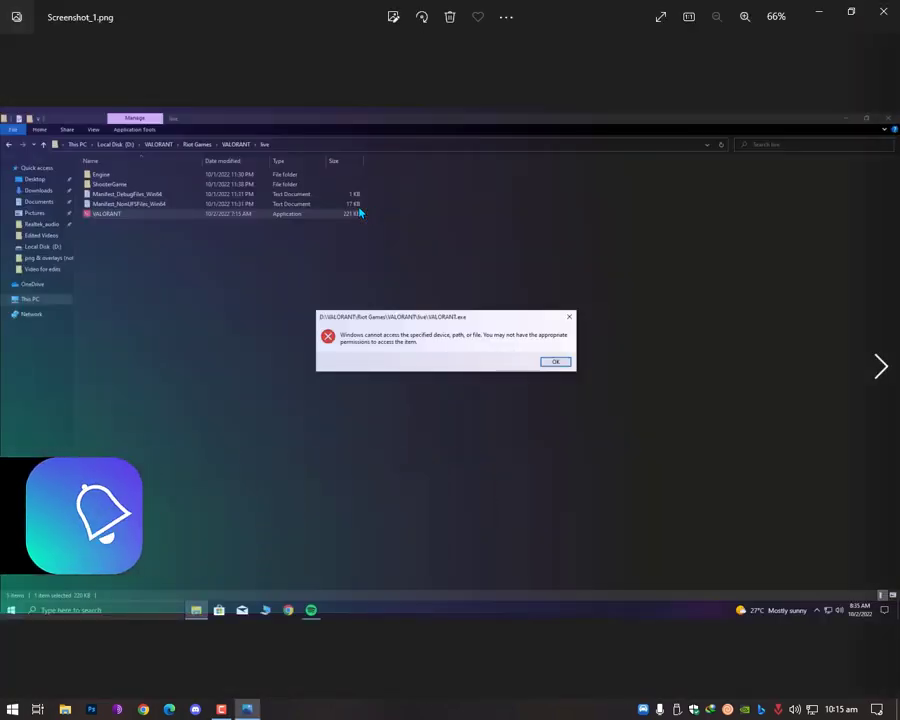
scroll(440, 295, up, 2)
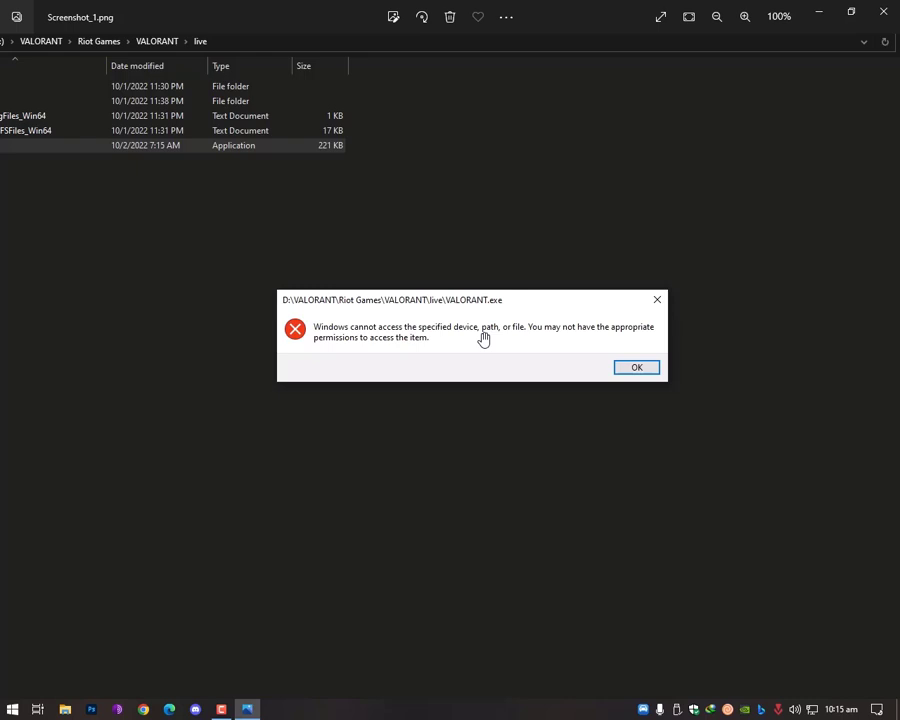
scroll(483, 338, down, 2)
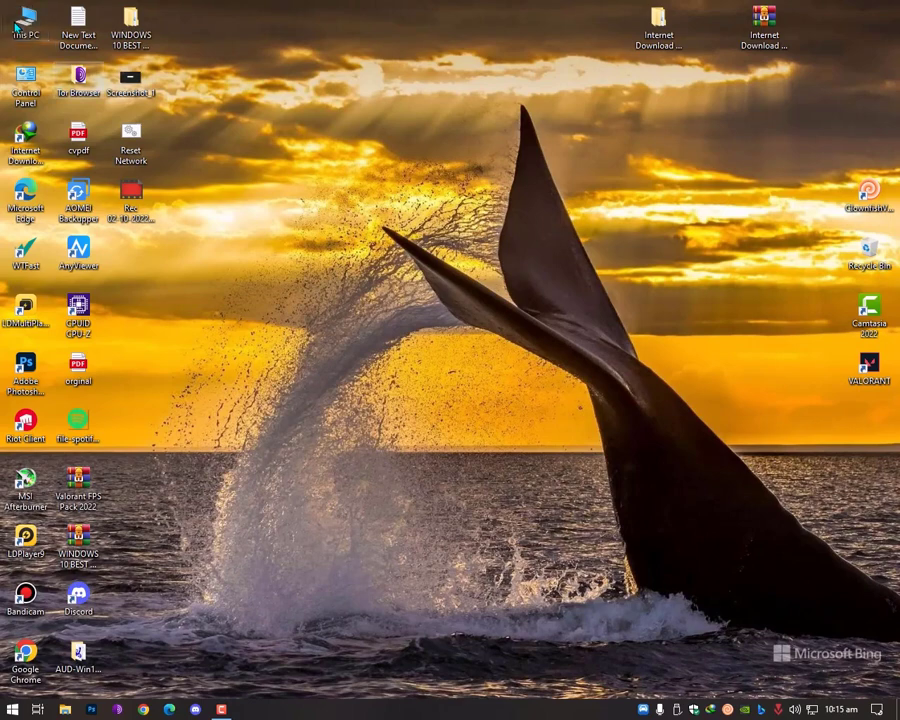
Step: Open the Riot Games folder on Local Disk (C:) from This PC
double_click(18, 22)
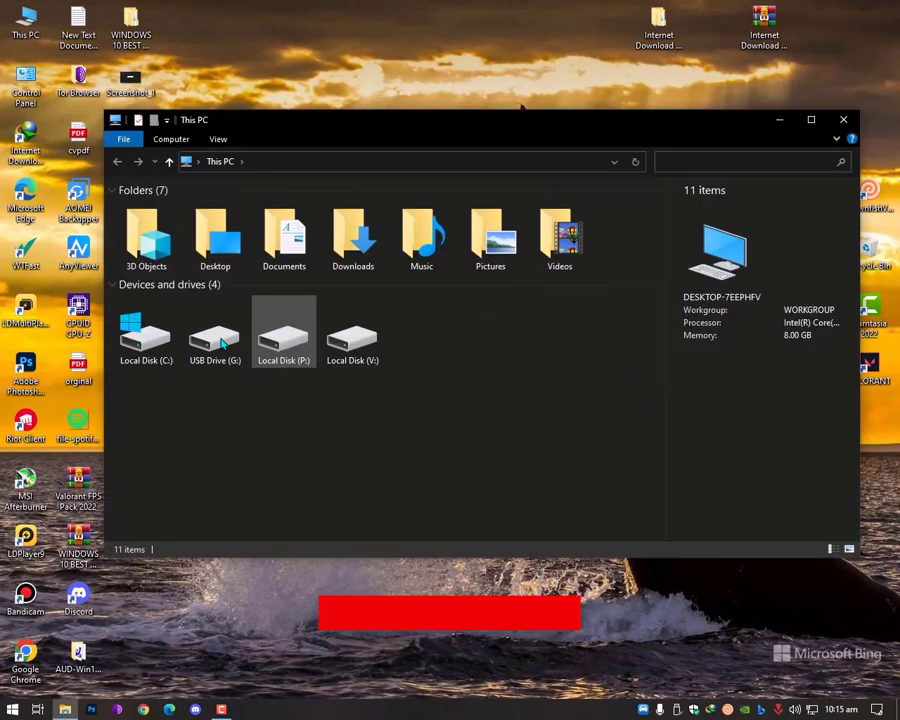
double_click(210, 345)
key(alt+Left)
double_click(145, 345)
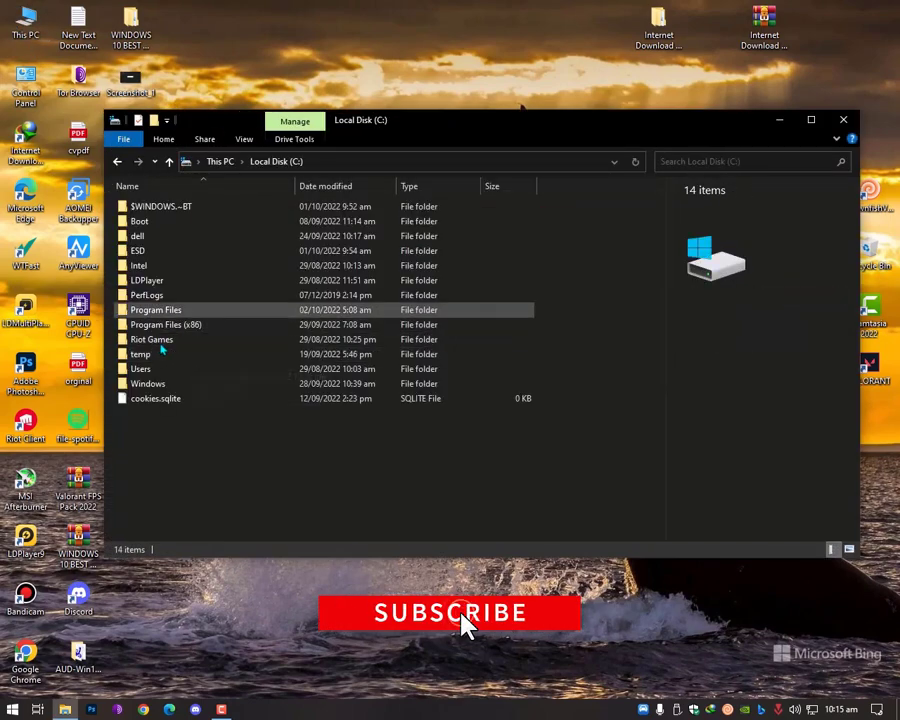
double_click(185, 339)
Step: Show the context options for the VALORANT folder inside Riot Games and dismiss them without choosing one
click(153, 222)
right_click(160, 221)
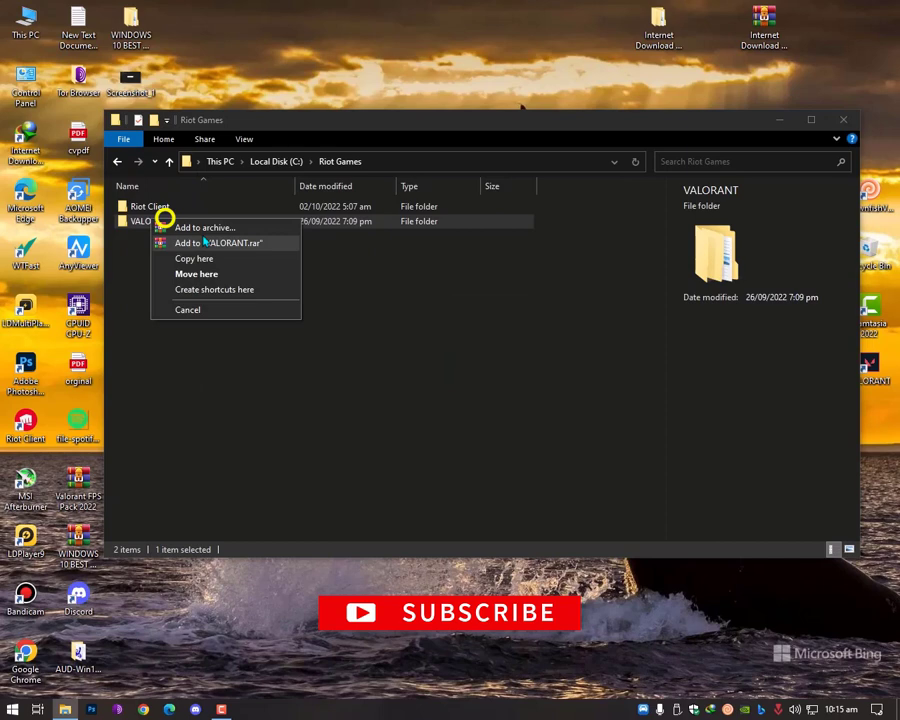
click(165, 218)
click(278, 163)
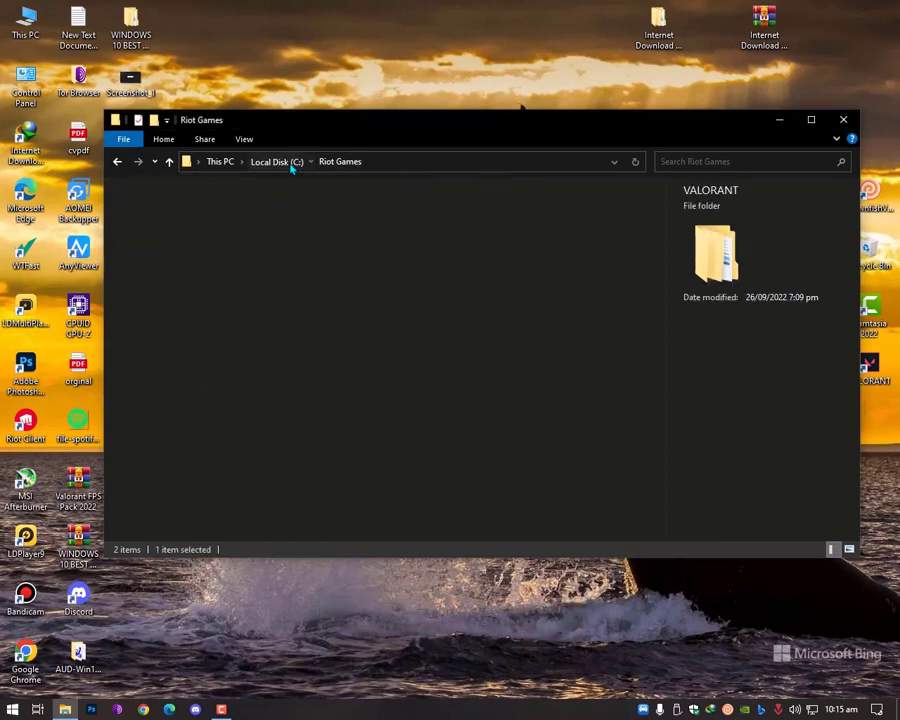
double_click(151, 344)
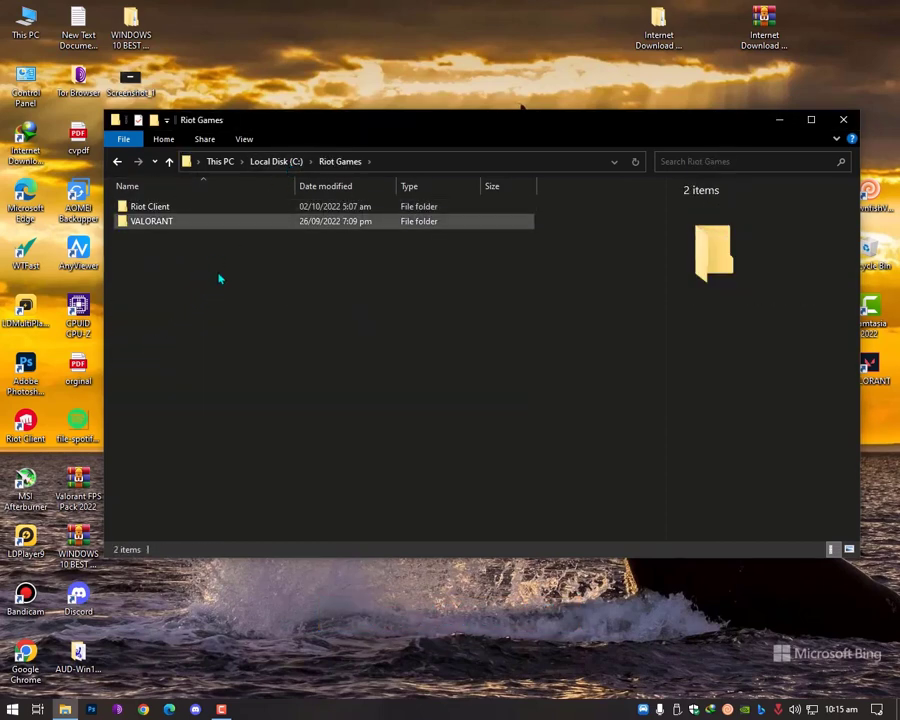
click(148, 222)
right_click(140, 220)
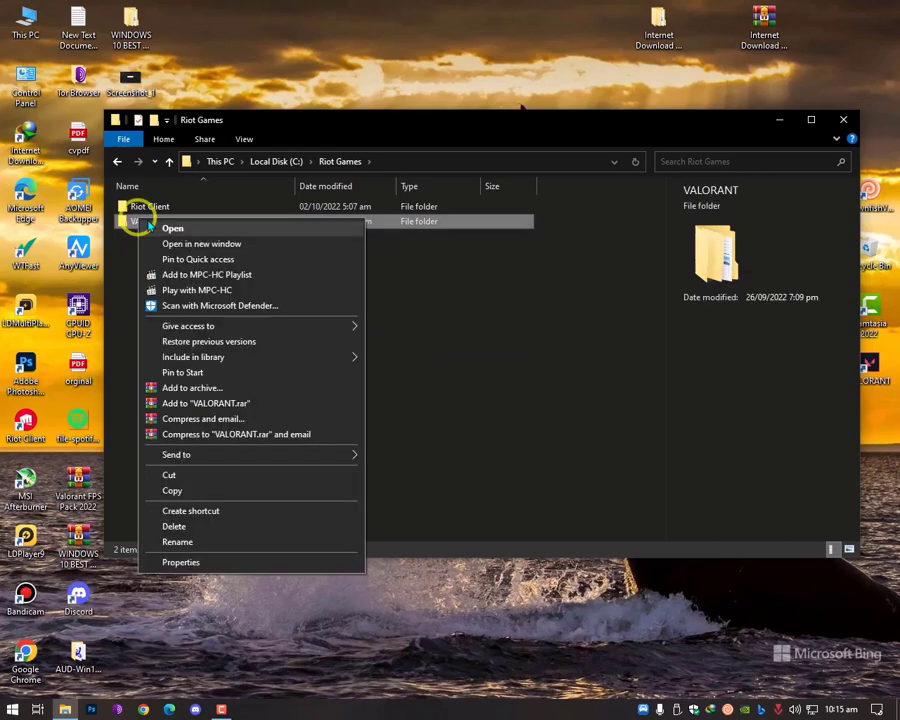
click(522, 308)
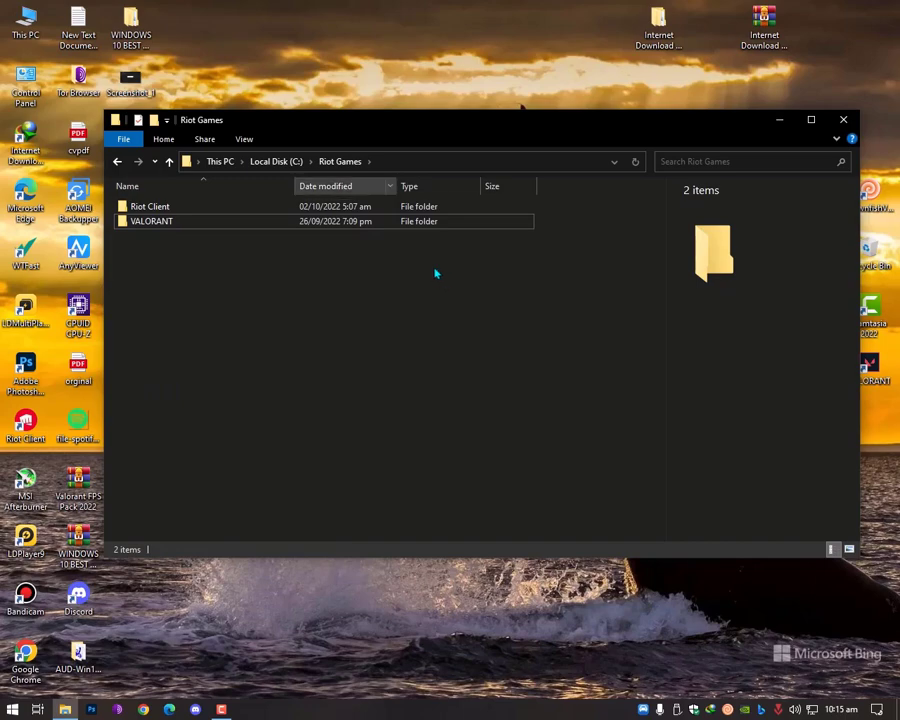
Step: Re-examine the error message in the Screenshot_1 image, and close both the image and the Riot Games window
drag(305, 127, 396, 227)
double_click(150, 92)
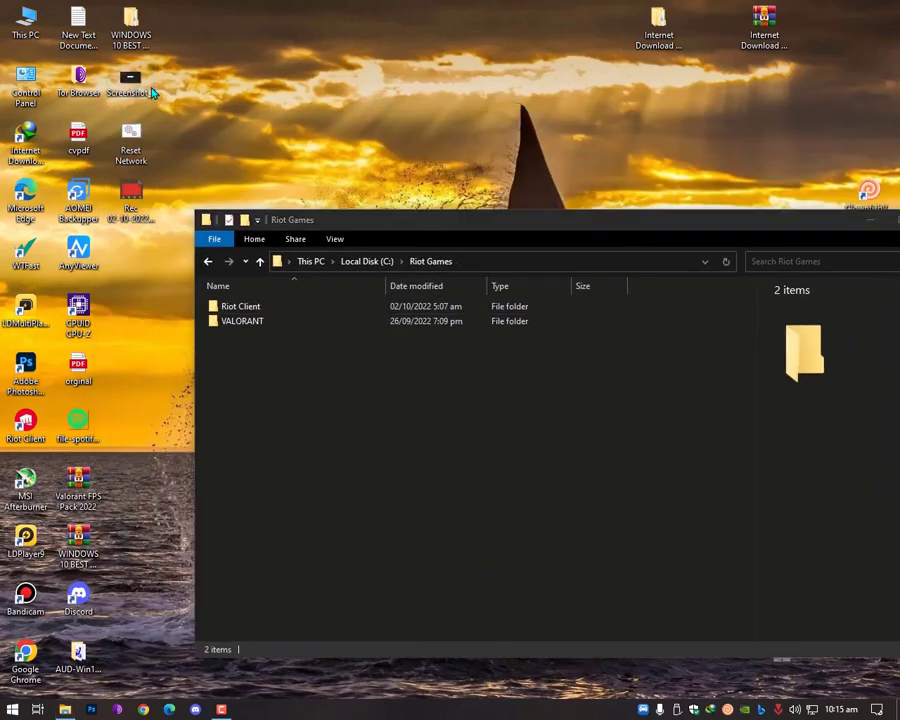
key(ctrl+plus)
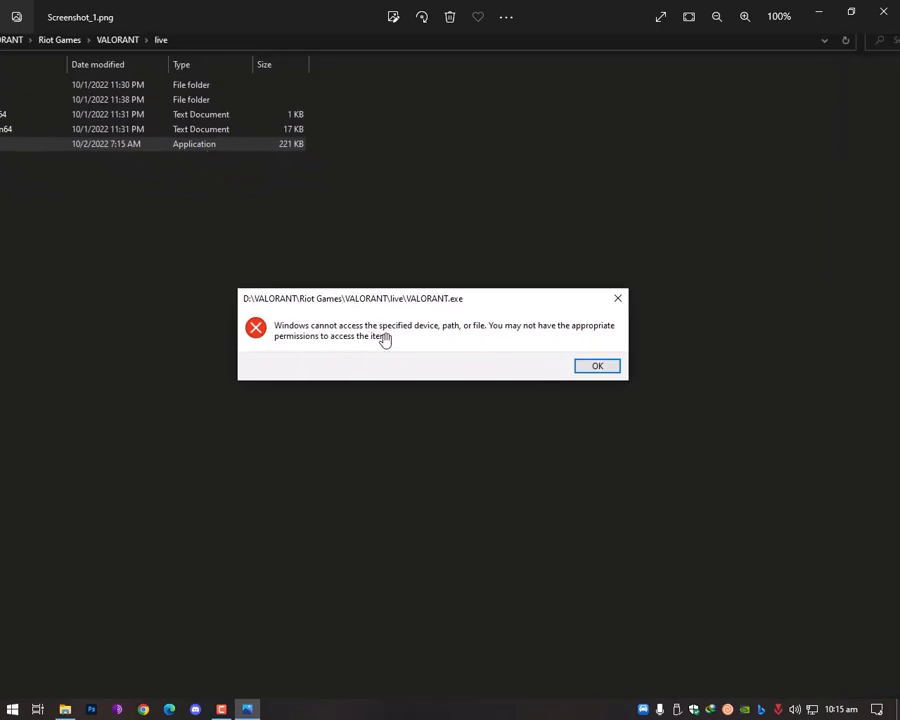
scroll(522, 344, down, 1)
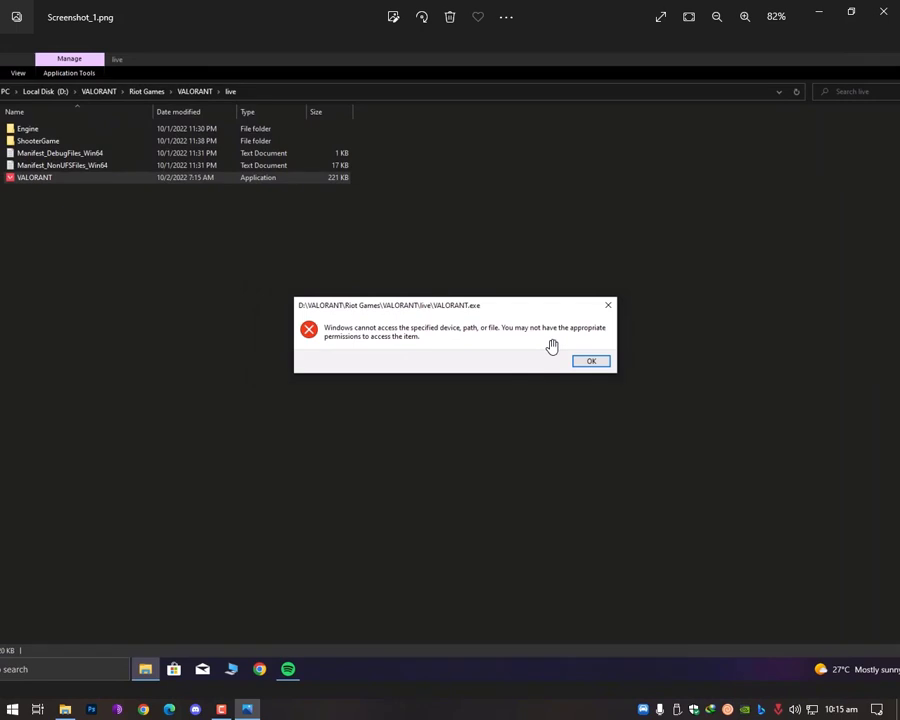
click(880, 12)
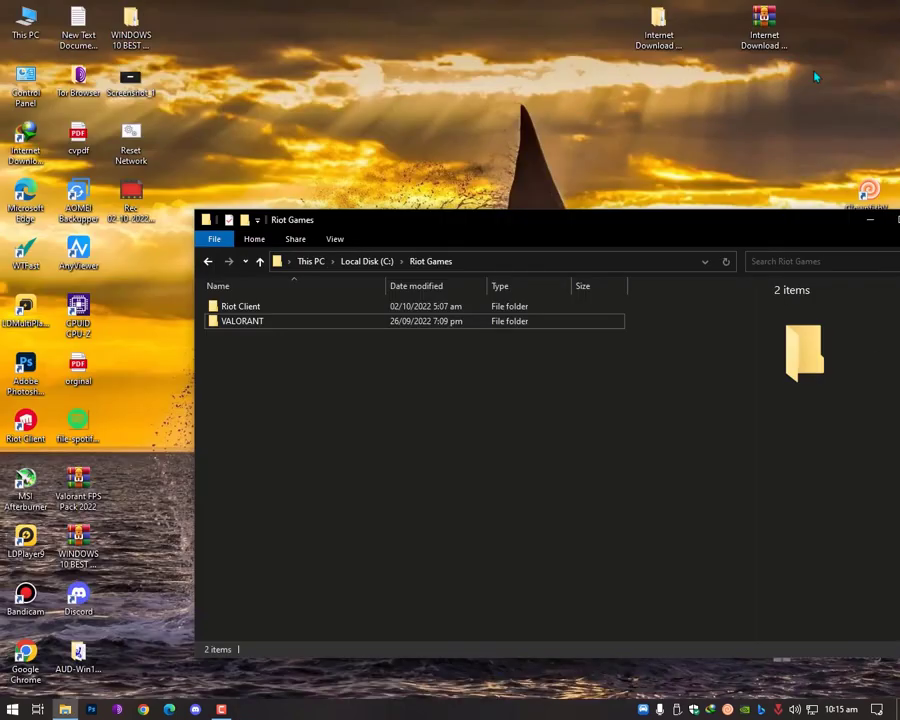
drag(627, 229, 490, 220)
click(692, 214)
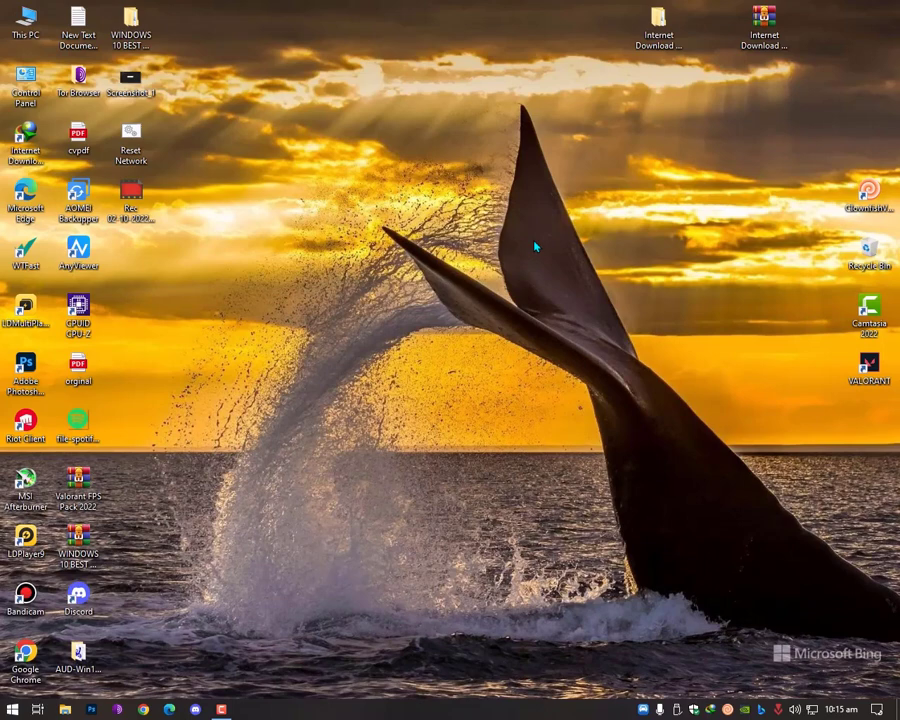
Step: Locate the VALORANT folder under Riot Games on Local Disk (C:) again and close the window
double_click(24, 22)
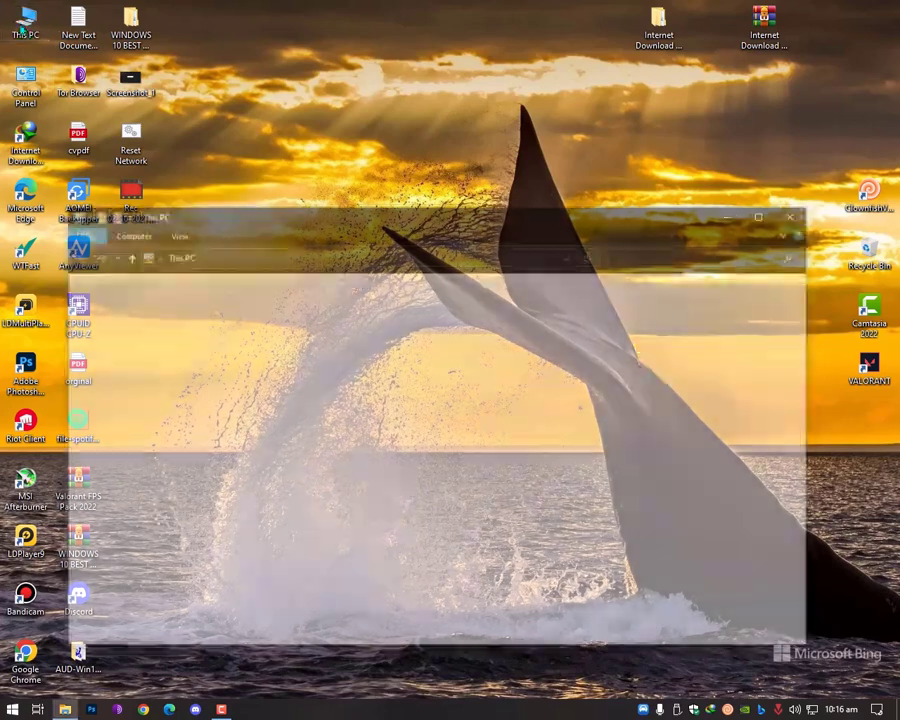
double_click(100, 428)
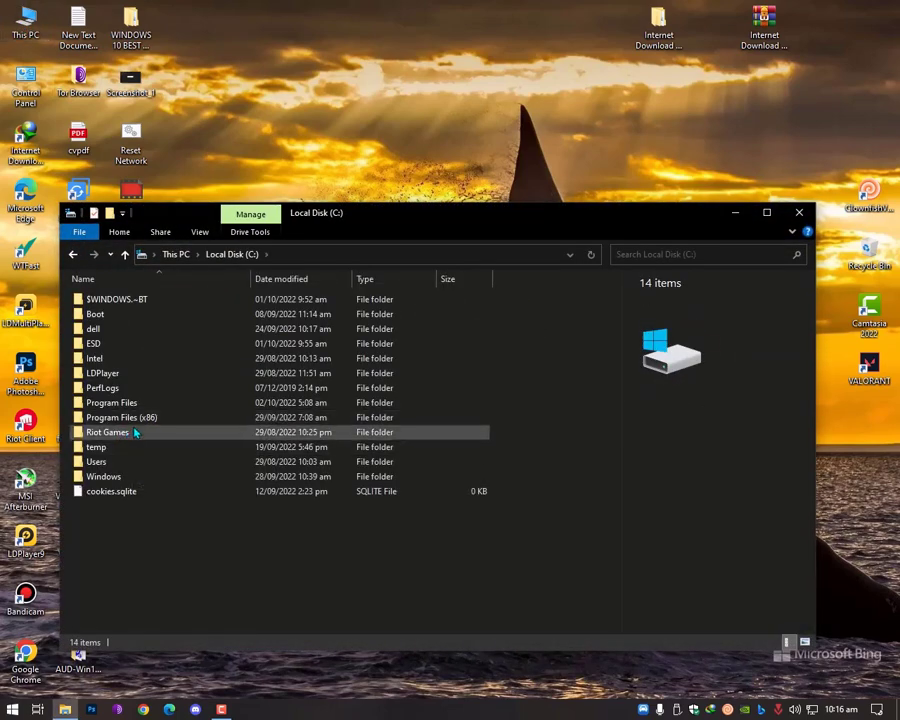
double_click(135, 432)
click(112, 314)
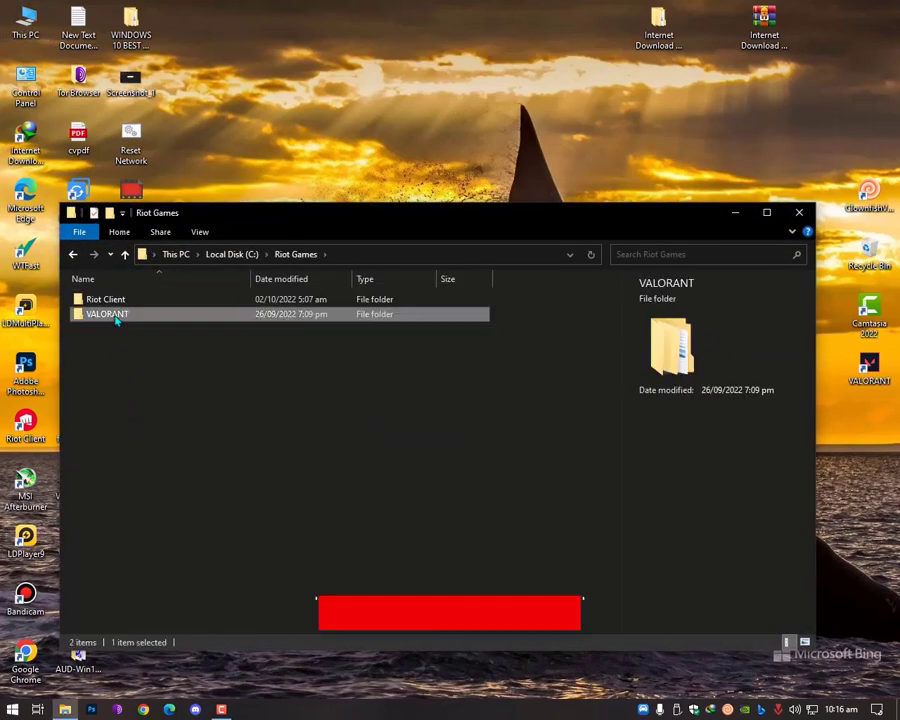
click(808, 213)
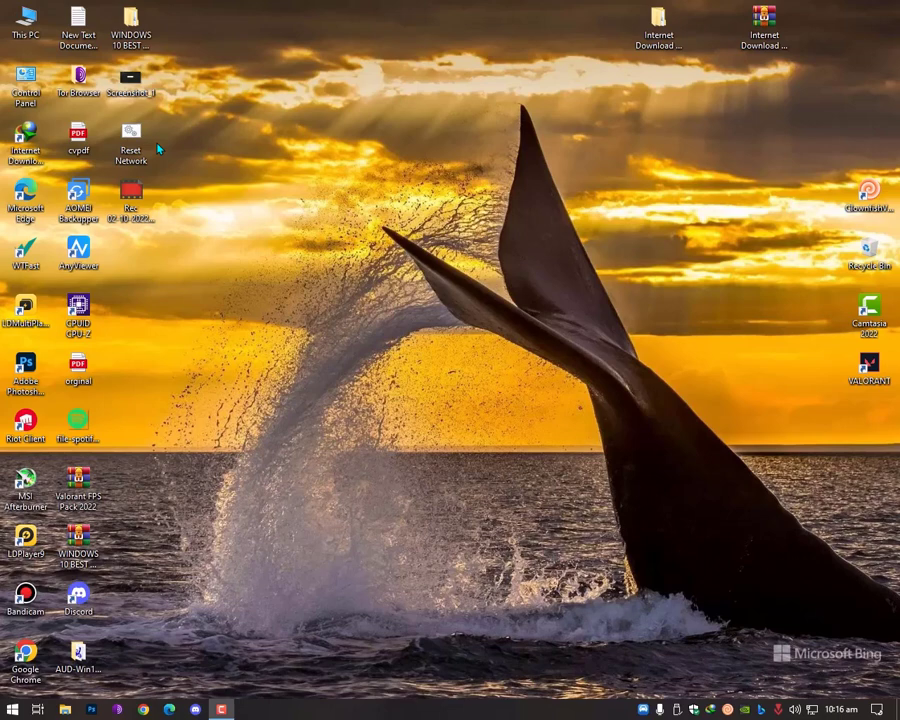
Step: Run the Reset Network script from the desktop
click(131, 150)
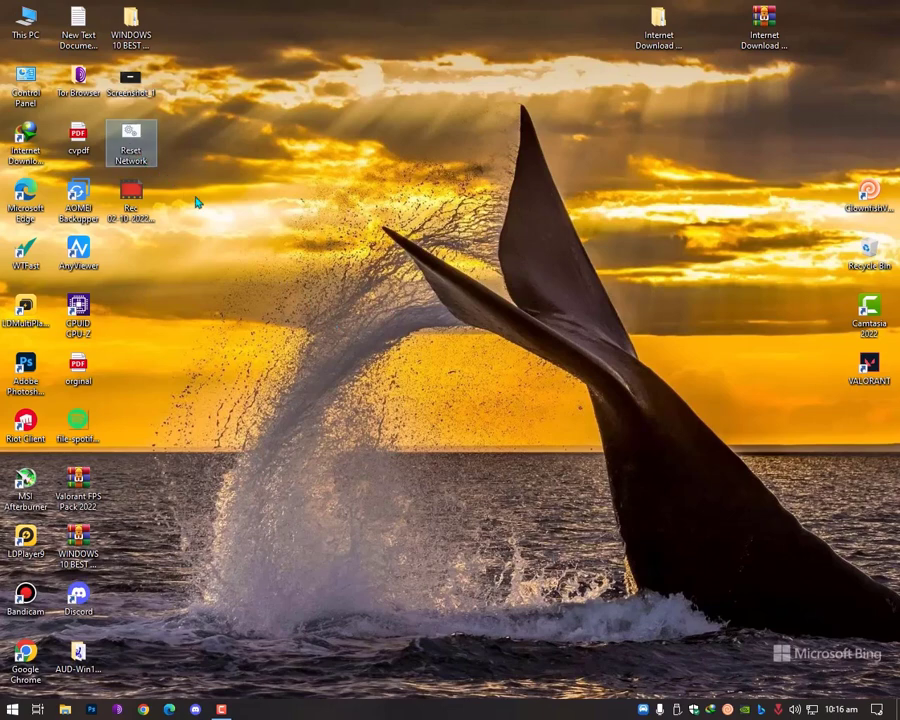
double_click(123, 149)
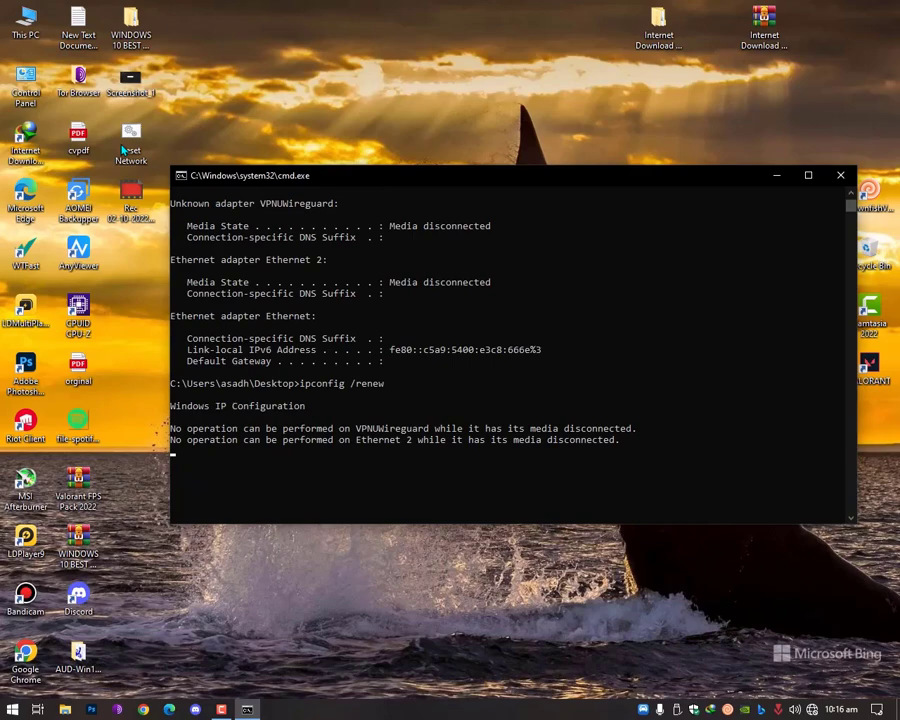
Step: Review the network reset commands in the console output, including ipconfig /registerdns and ipconfig /renew, and close the console
scroll(371, 370, up, 13)
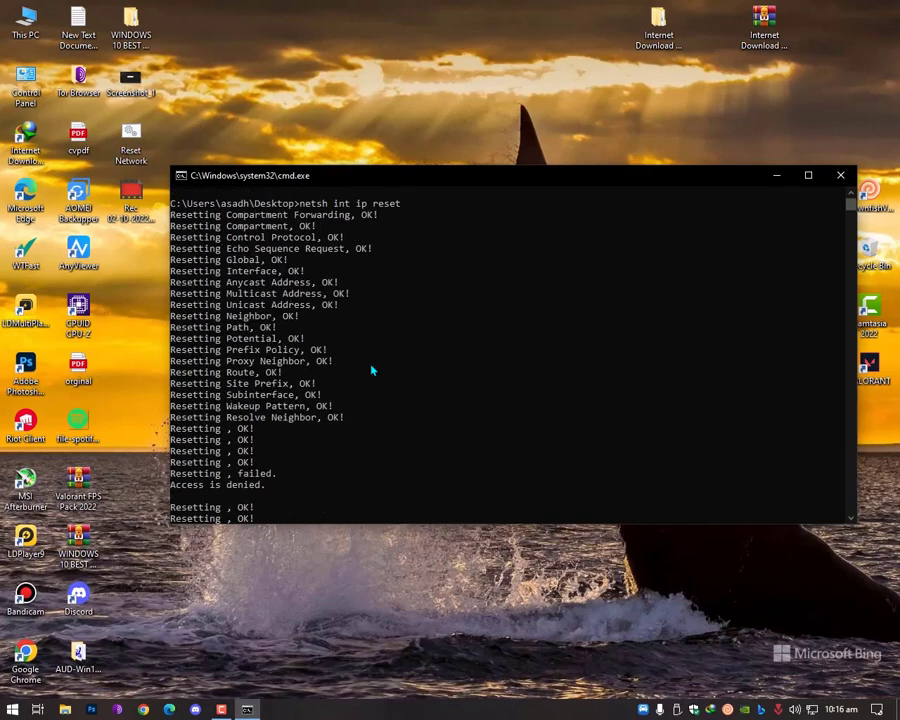
drag(418, 482, 305, 478)
scroll(408, 418, up, 3)
scroll(408, 421, down, 6)
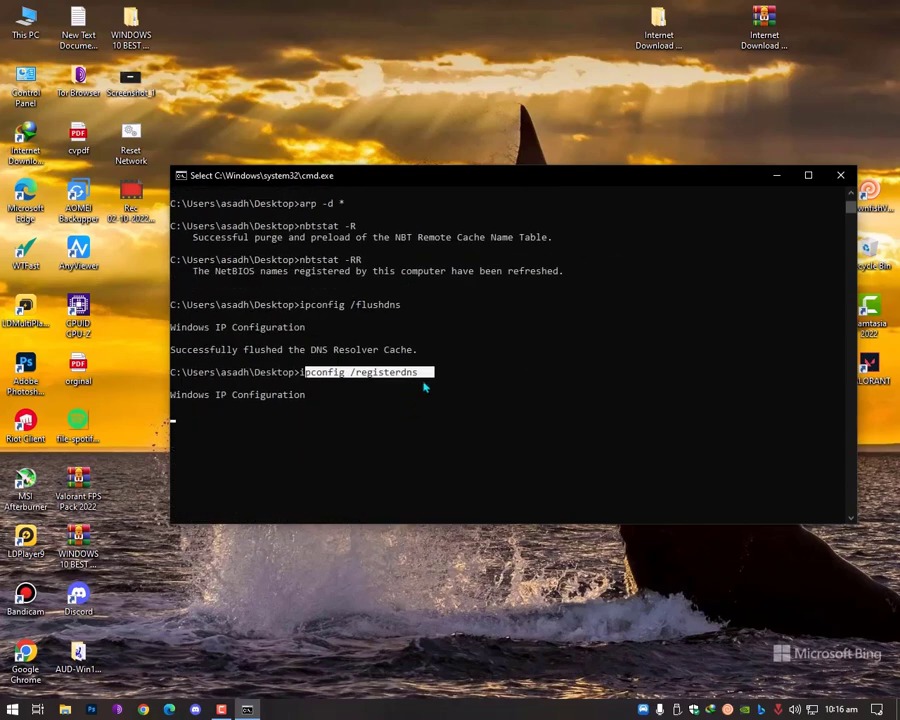
click(430, 372)
scroll(430, 372, up, 7)
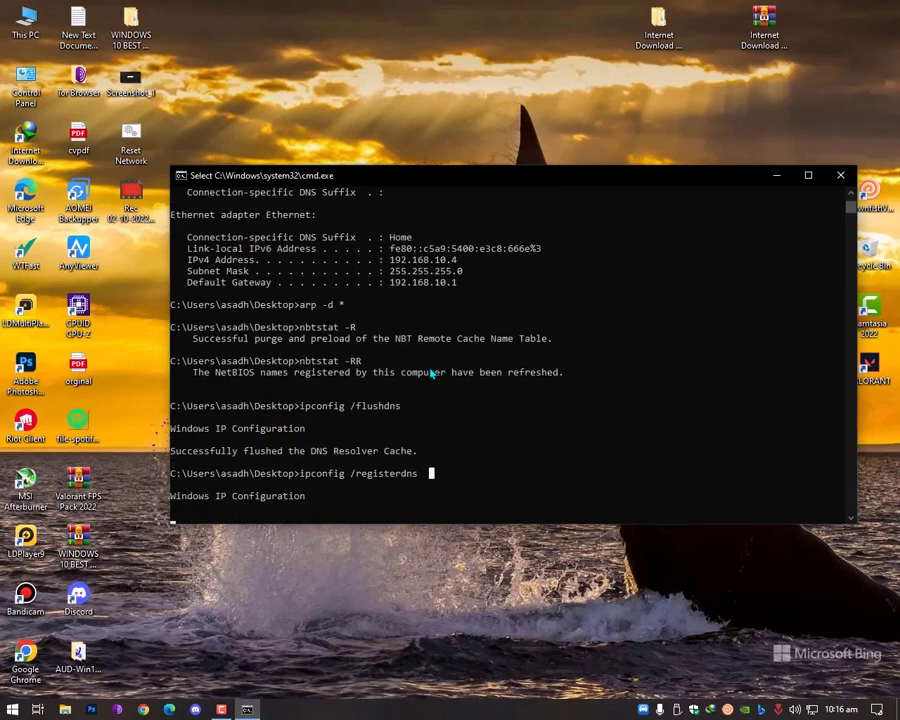
scroll(431, 373, up, 10)
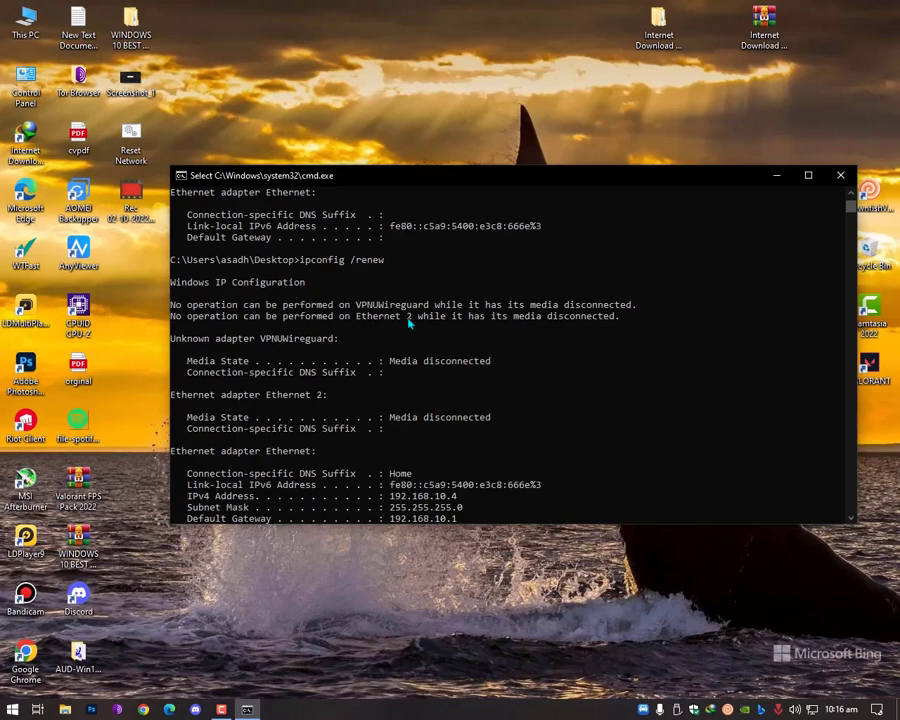
drag(383, 259, 277, 270)
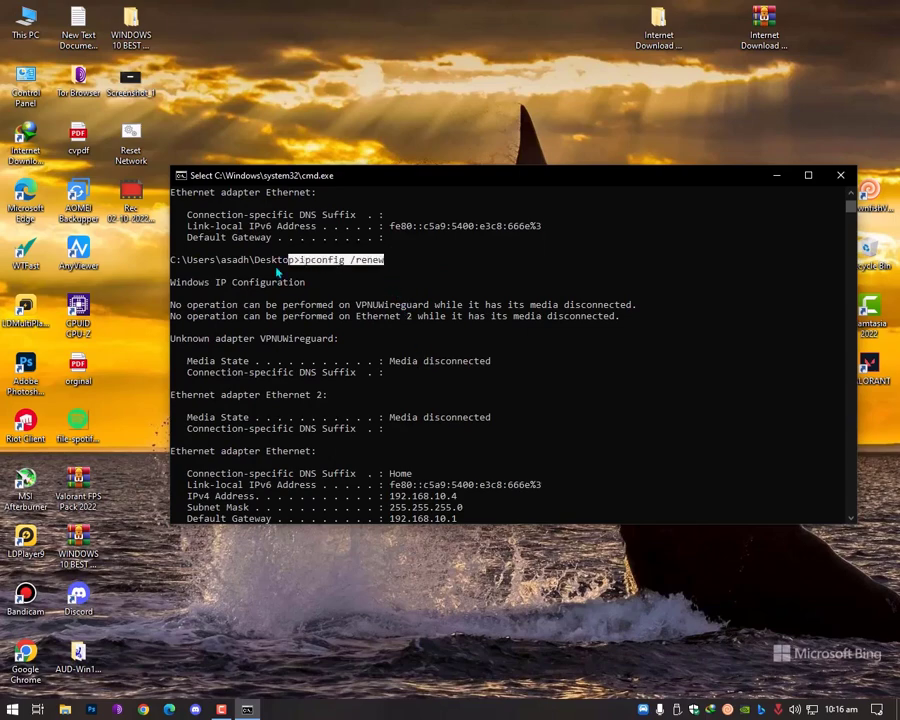
click(840, 175)
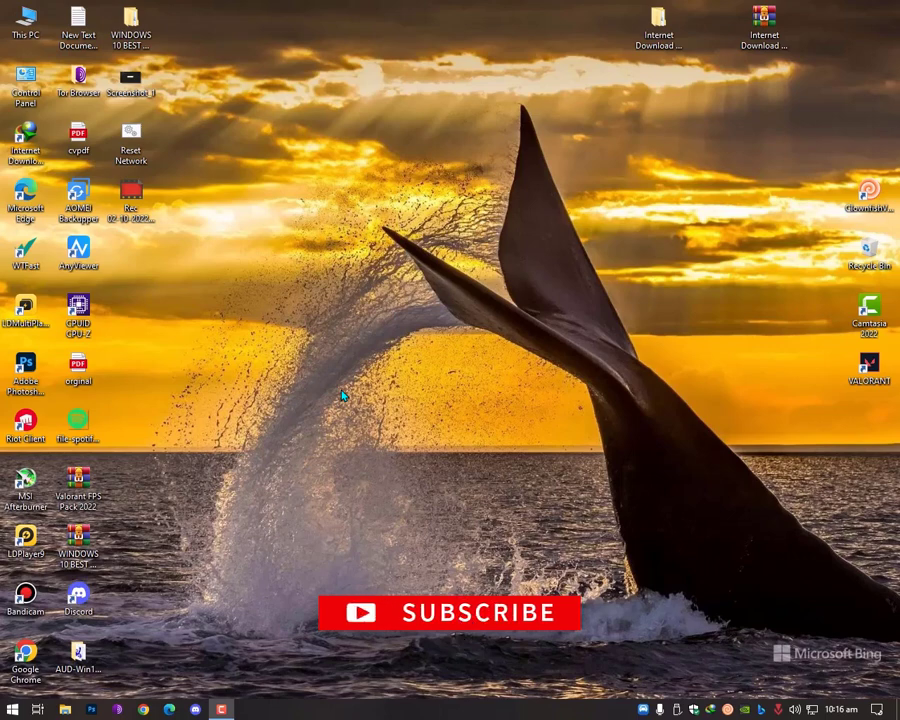
Step: Switch to Discord, look through the BULLETS OFFICIAL server's member list, and close the Discord window
click(213, 706)
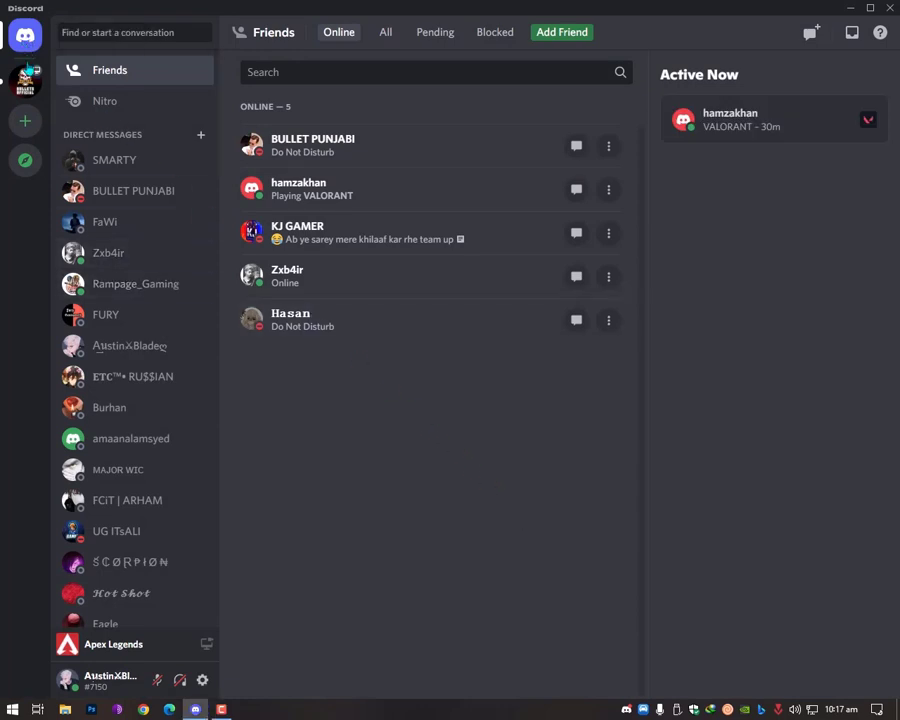
click(28, 80)
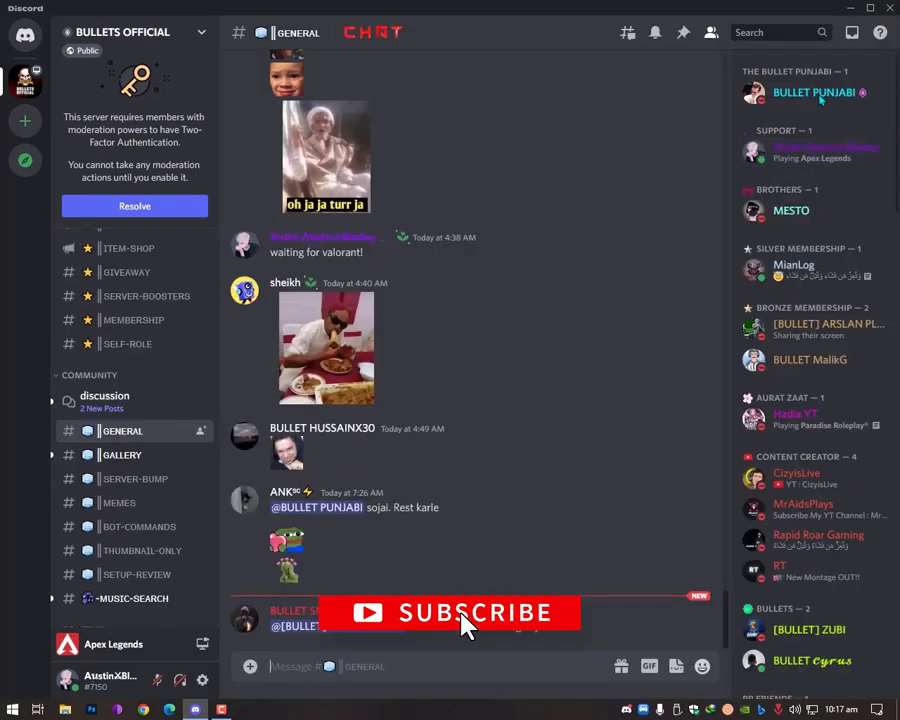
scroll(823, 255, down, 2)
scroll(823, 255, down, 3)
scroll(824, 255, up, 1)
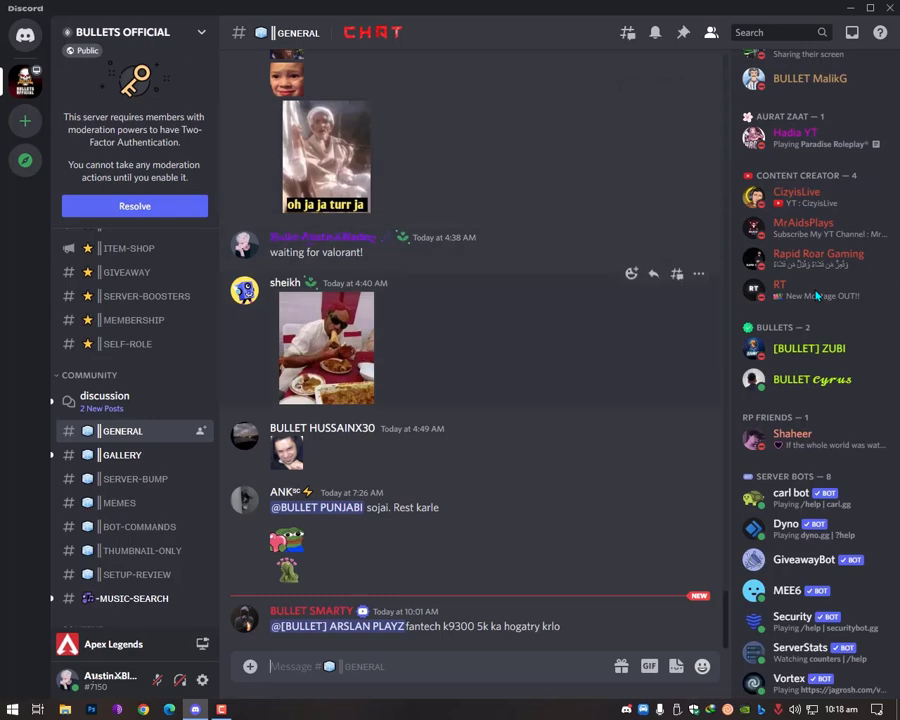
click(892, 8)
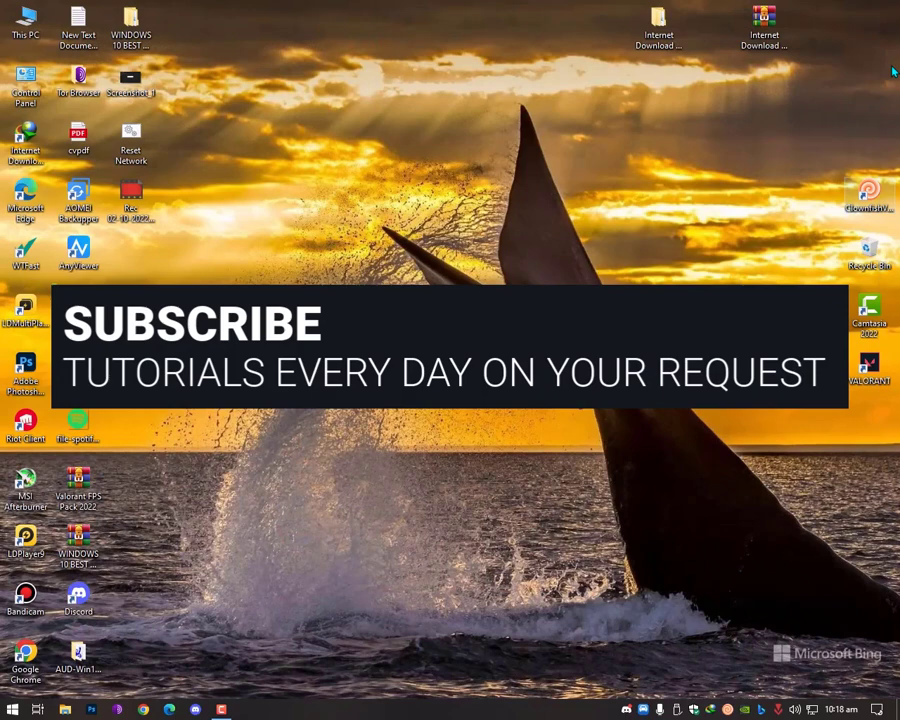